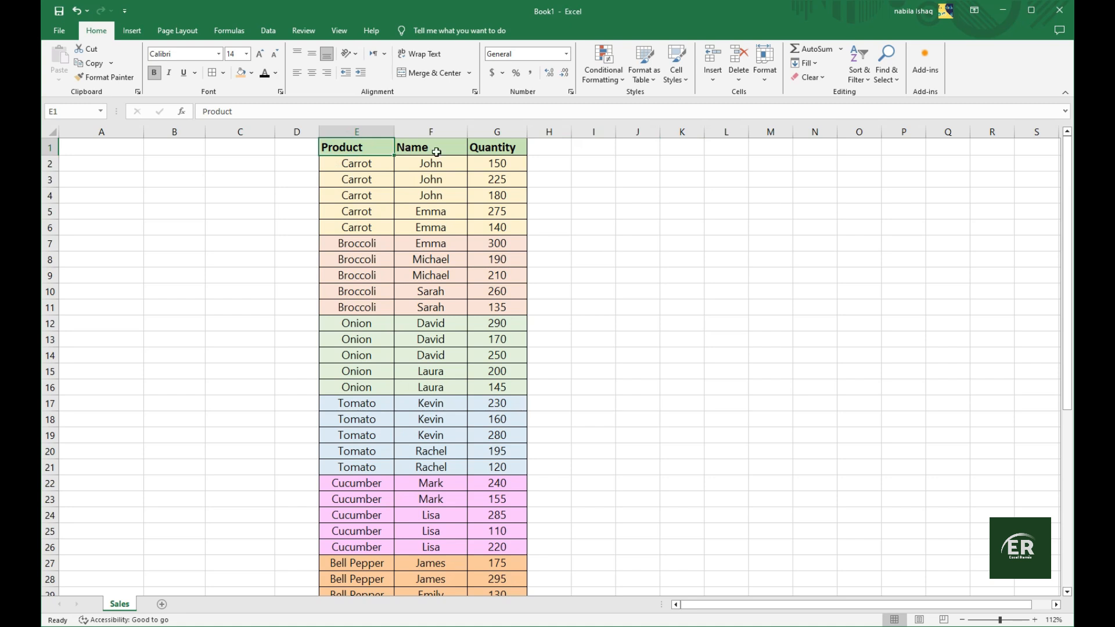
{"action": "left_click", "coordinate": [442, 147]}
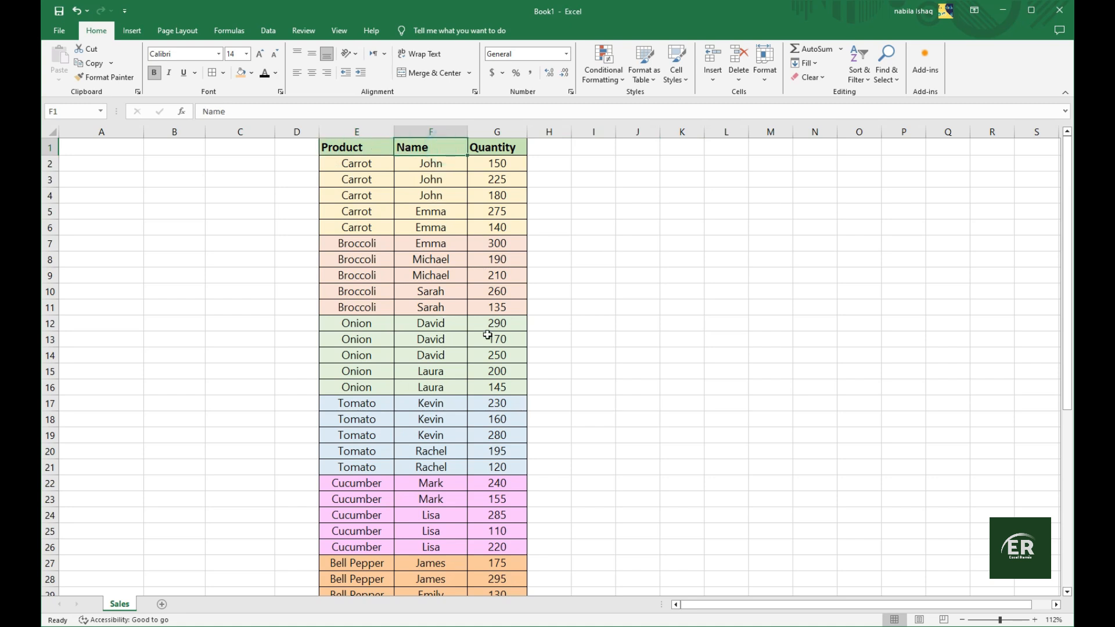
{"action": "left_click", "coordinate": [501, 142]}
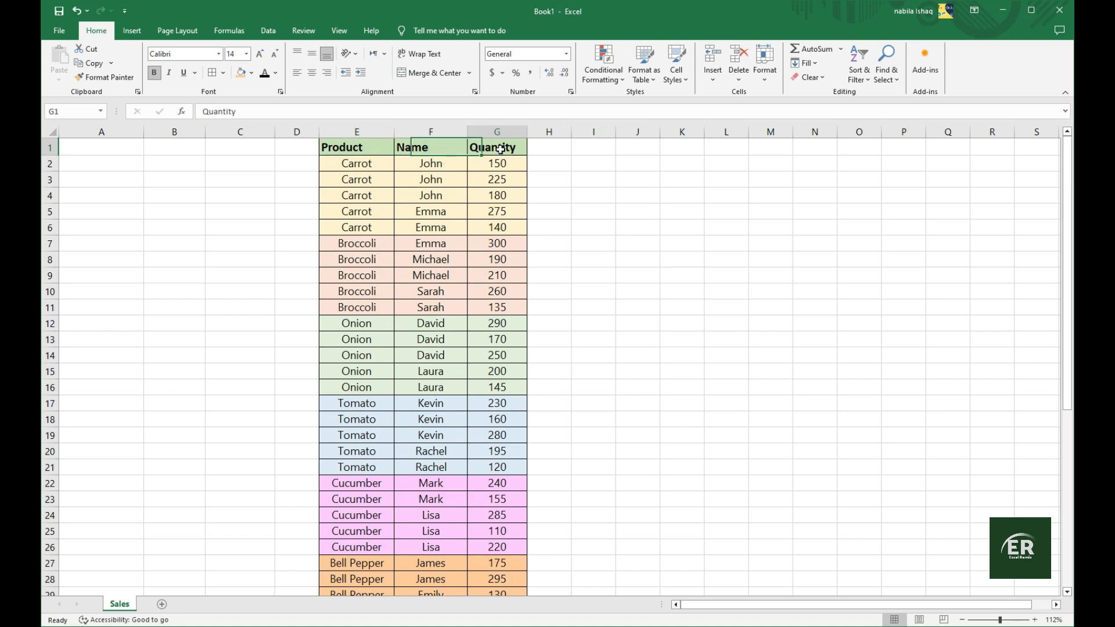
{"action": "left_click", "coordinate": [569, 328]}
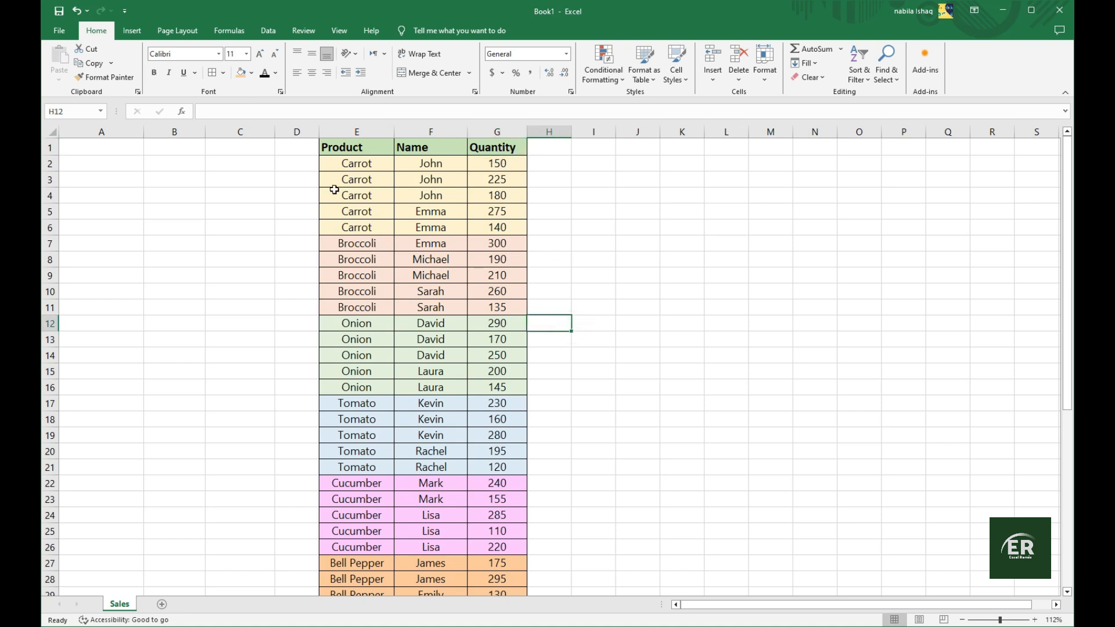
Load the sales data in E1:G31 into Power Query as a table with headers
{"action": "left_click_drag", "start_coordinate": [359, 142], "coordinate": [484, 560]}
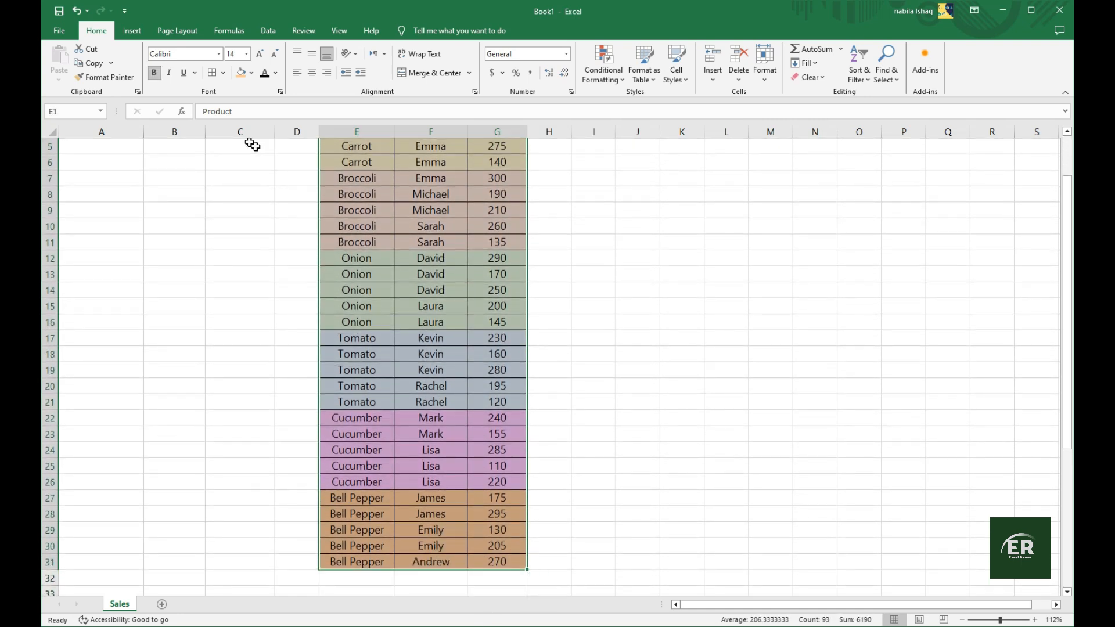
{"action": "left_click", "coordinate": [268, 30]}
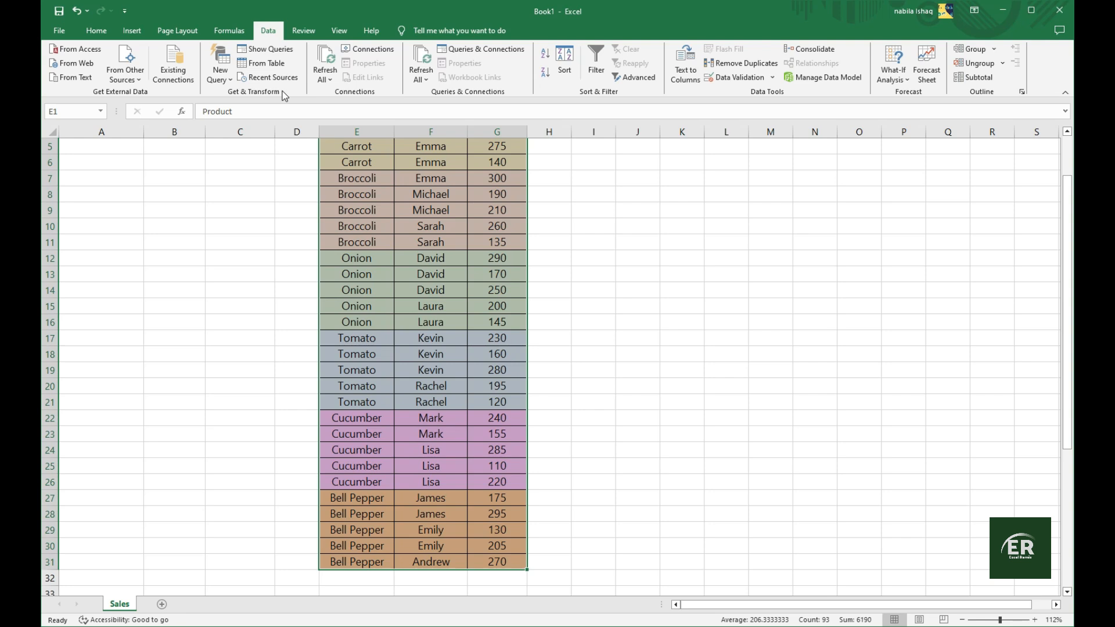
{"action": "left_click", "coordinate": [265, 64]}
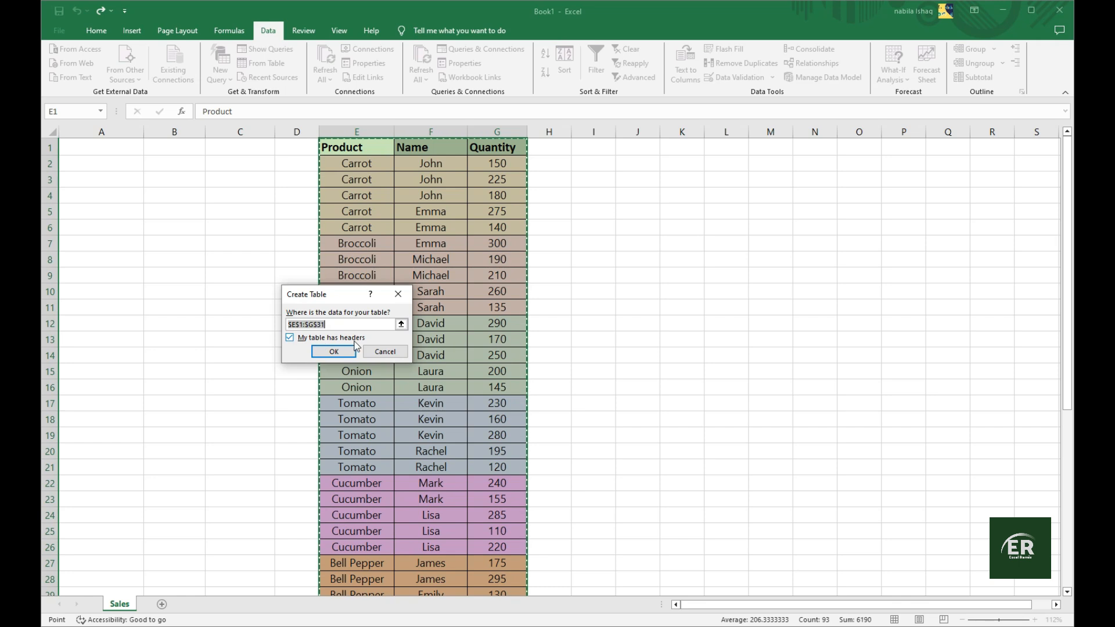
{"action": "left_click", "coordinate": [337, 352]}
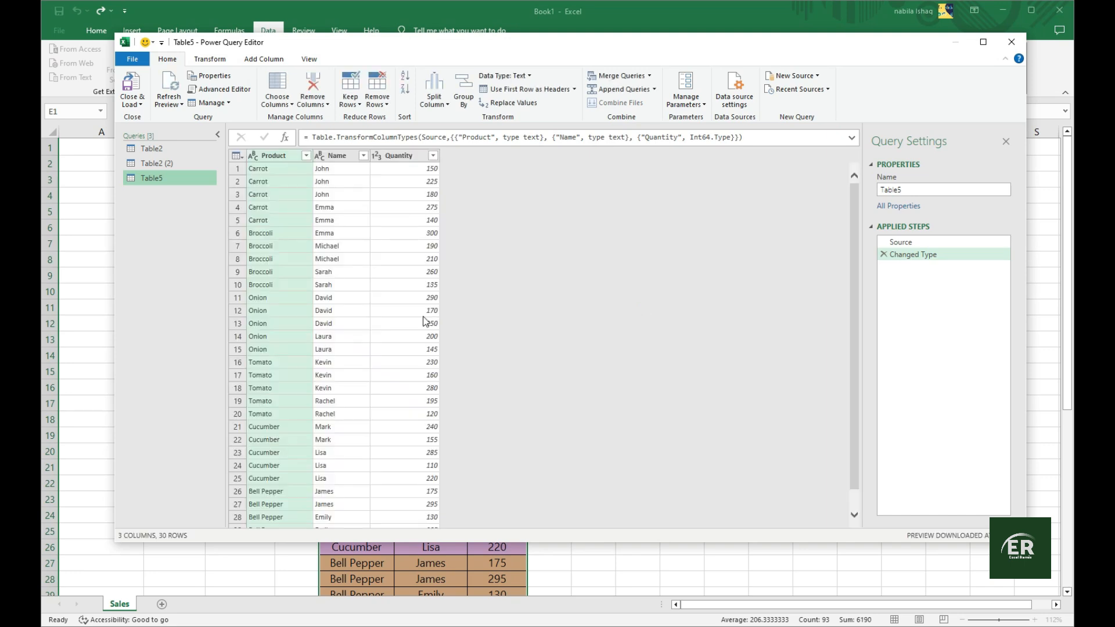
Group the rows by Product with the All Rows operation, keeping Count as the new column name
{"action": "right_click", "coordinate": [281, 155]}
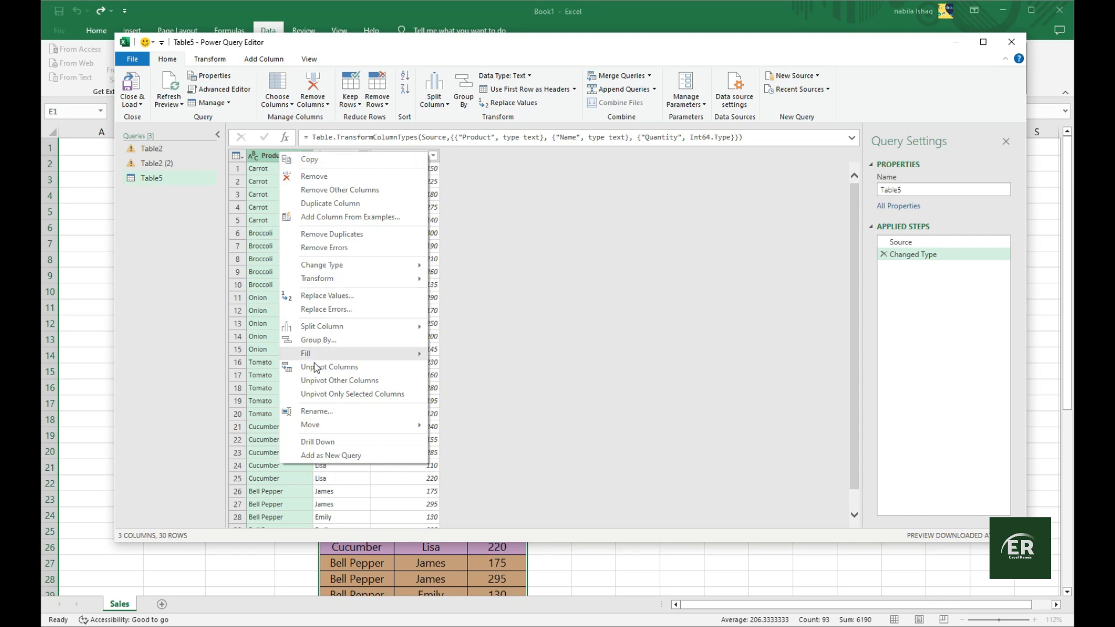
{"action": "left_click", "coordinate": [318, 341]}
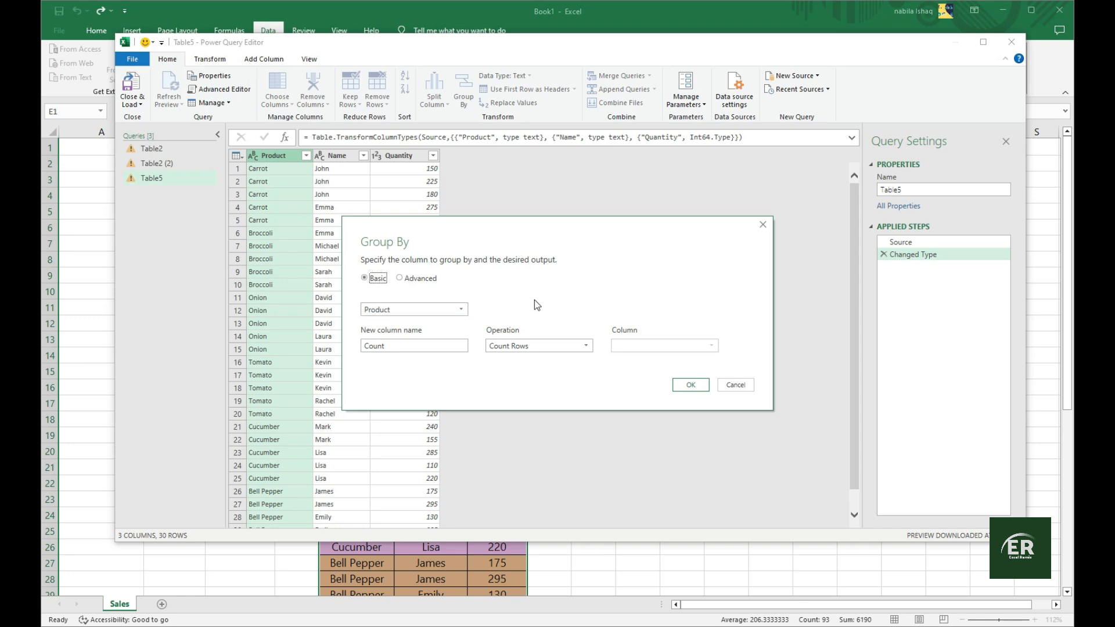
{"action": "left_click", "coordinate": [458, 314]}
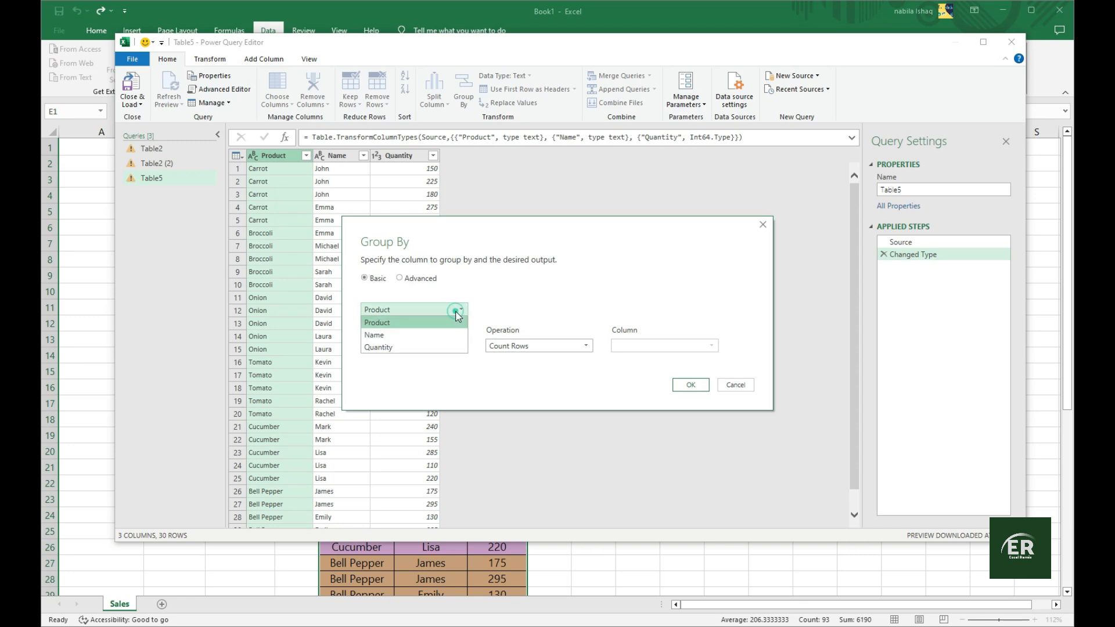
{"action": "left_click", "coordinate": [419, 323]}
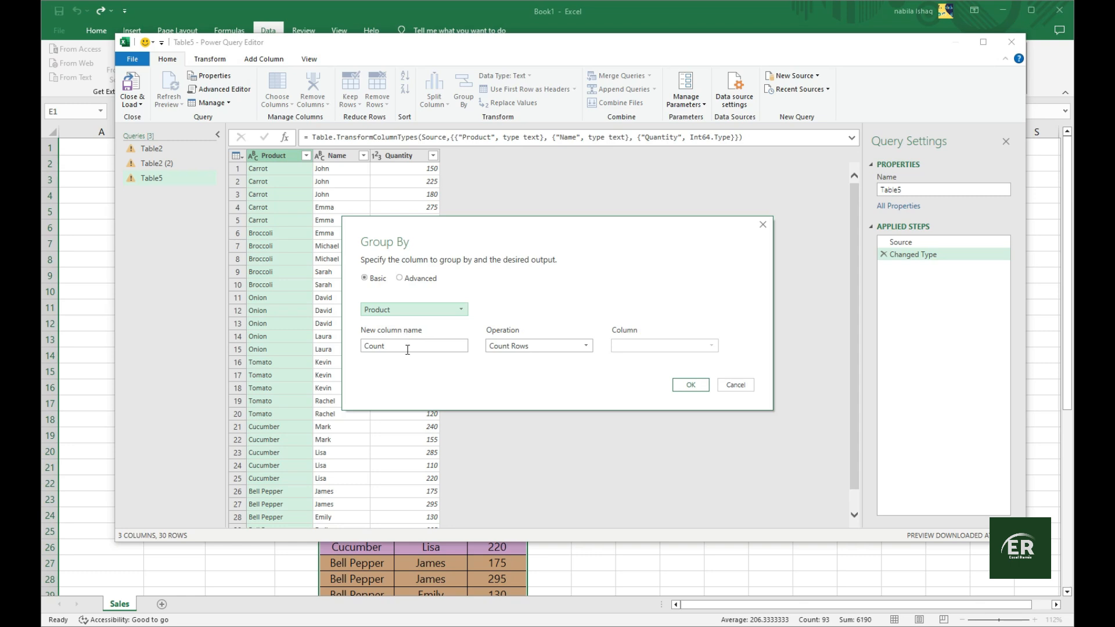
{"action": "left_click", "coordinate": [514, 347]}
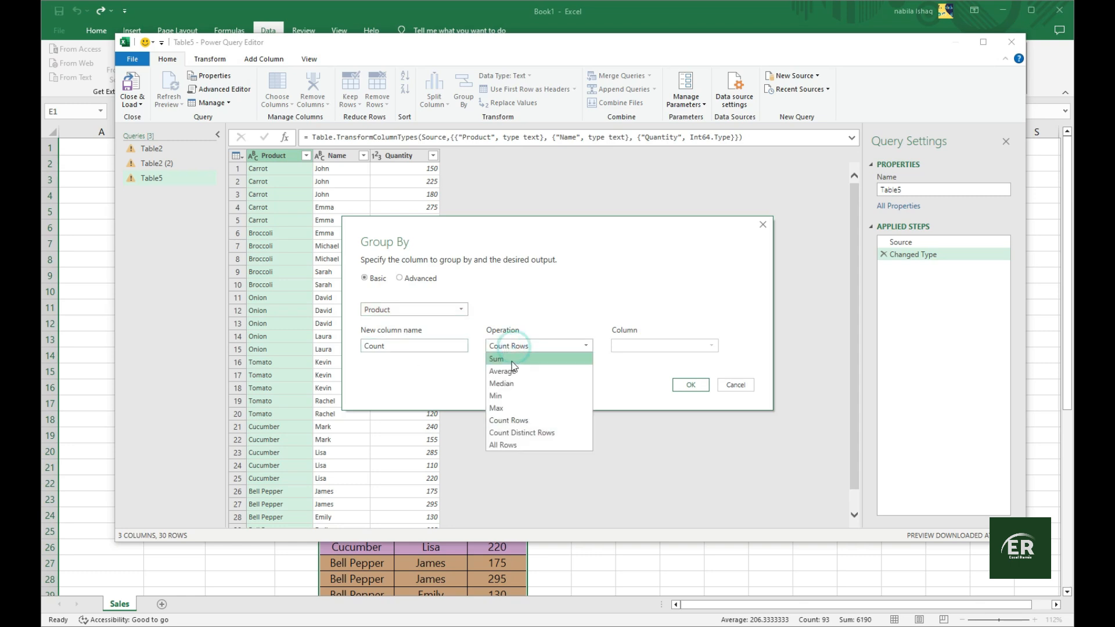
{"action": "left_click", "coordinate": [504, 445]}
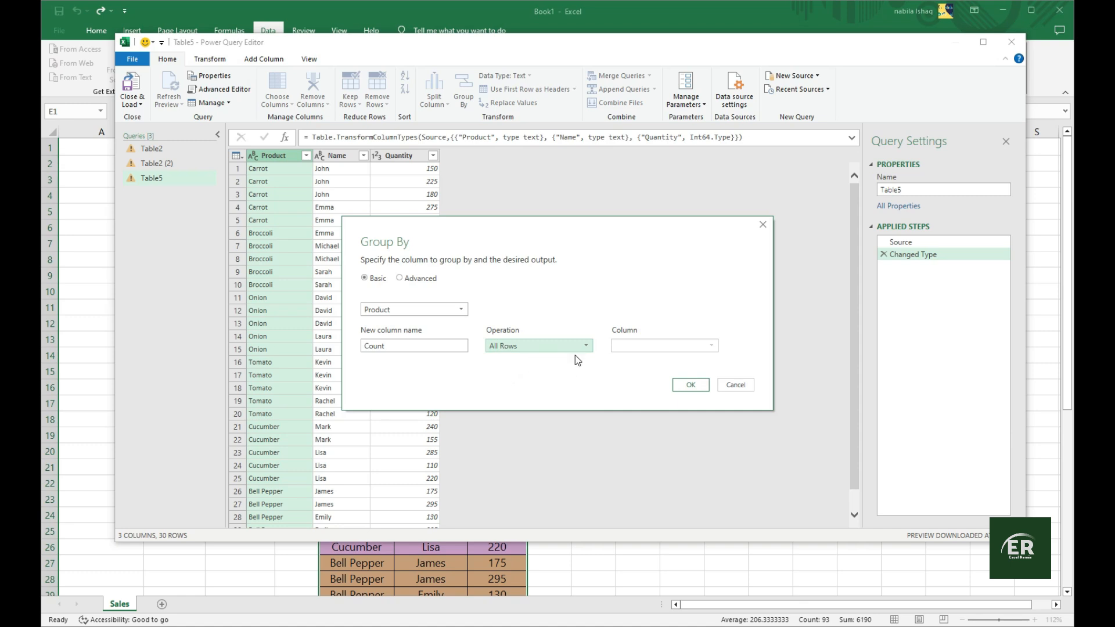
{"action": "left_click", "coordinate": [690, 388]}
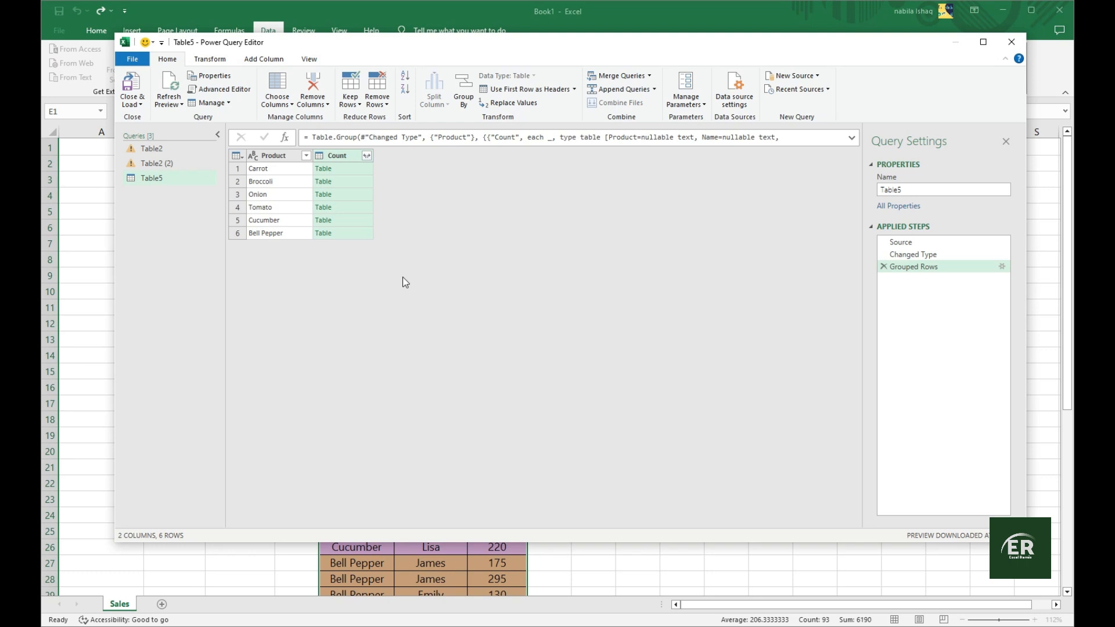
Start a custom column on the grouped query and enter Count as its name
{"action": "left_click", "coordinate": [356, 294]}
{"action": "left_click", "coordinate": [278, 60]}
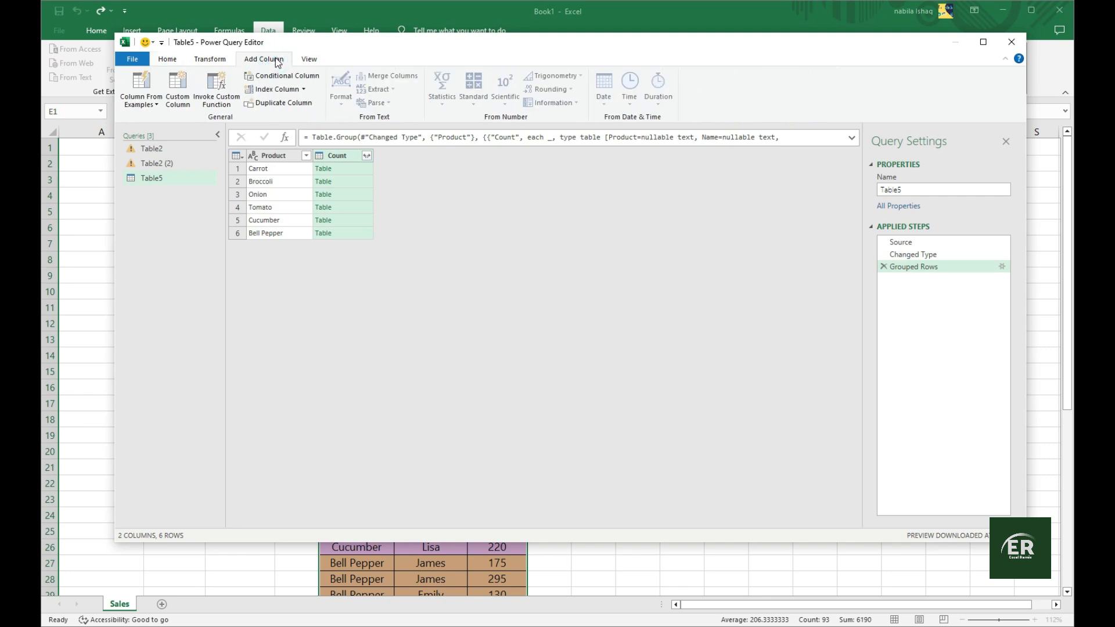
{"action": "left_click", "coordinate": [180, 100]}
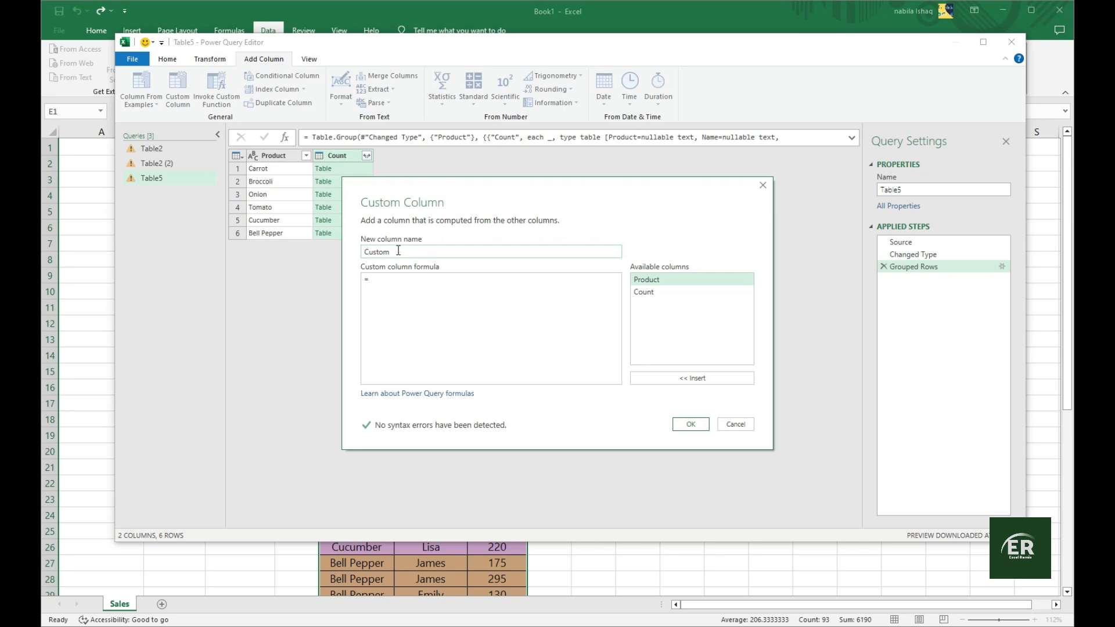
{"action": "left_click_drag", "start_coordinate": [408, 251], "coordinate": [352, 256]}
{"action": "type", "text": "Count"}
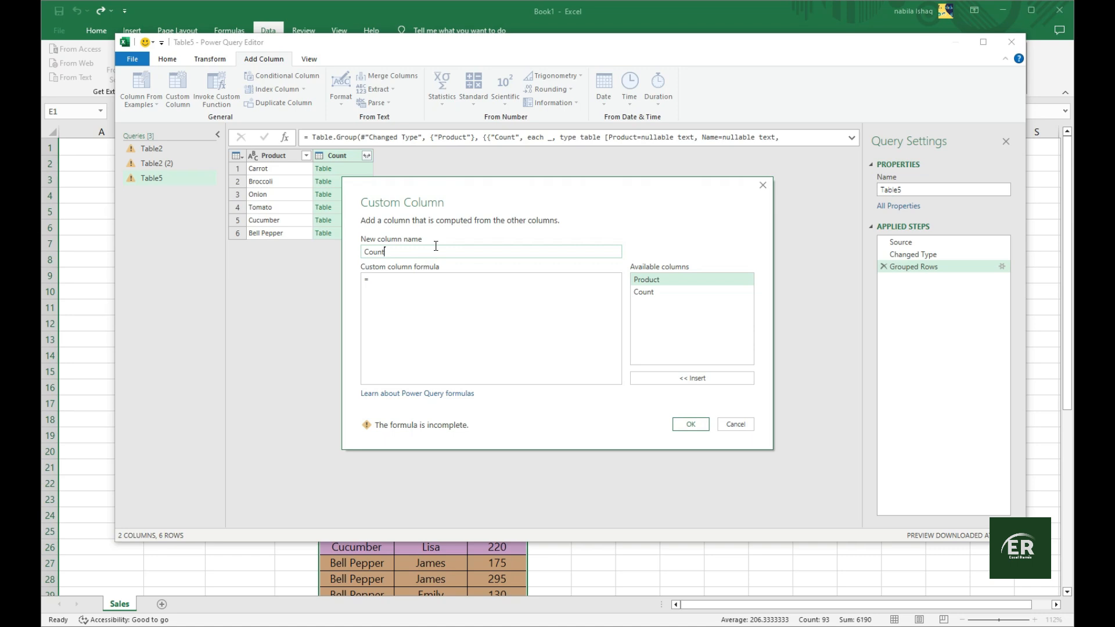
Add the column named Custom with the formula Table.AddIndexColumn([Count],"Index",1)
{"action": "left_click", "coordinate": [409, 288]}
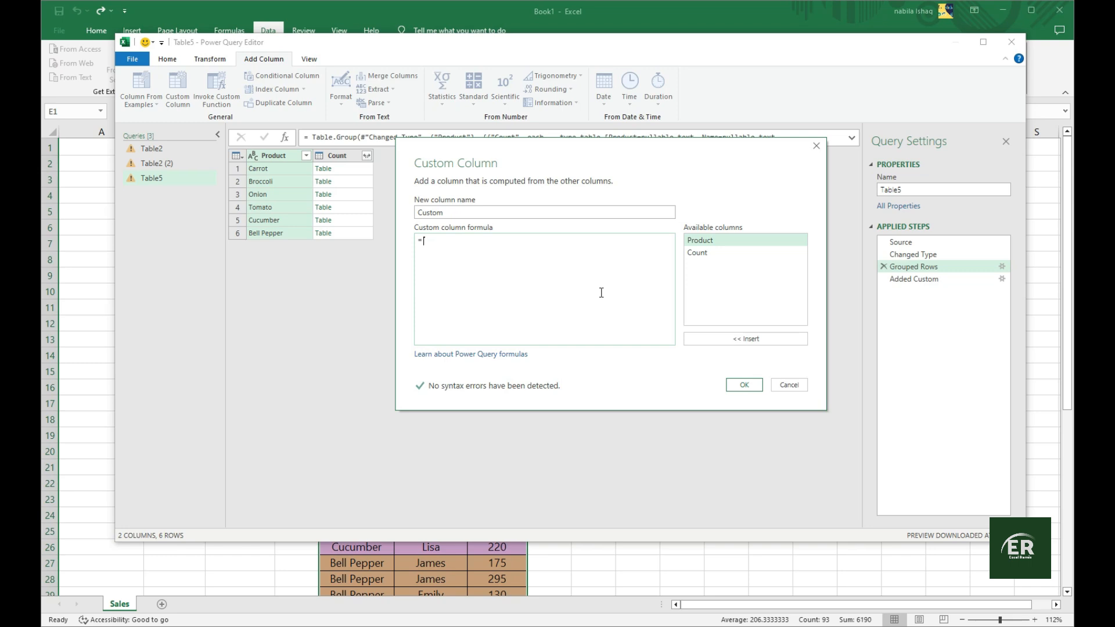
{"action": "type", "text": "Table"}
{"action": "type", "text": ".AddI"}
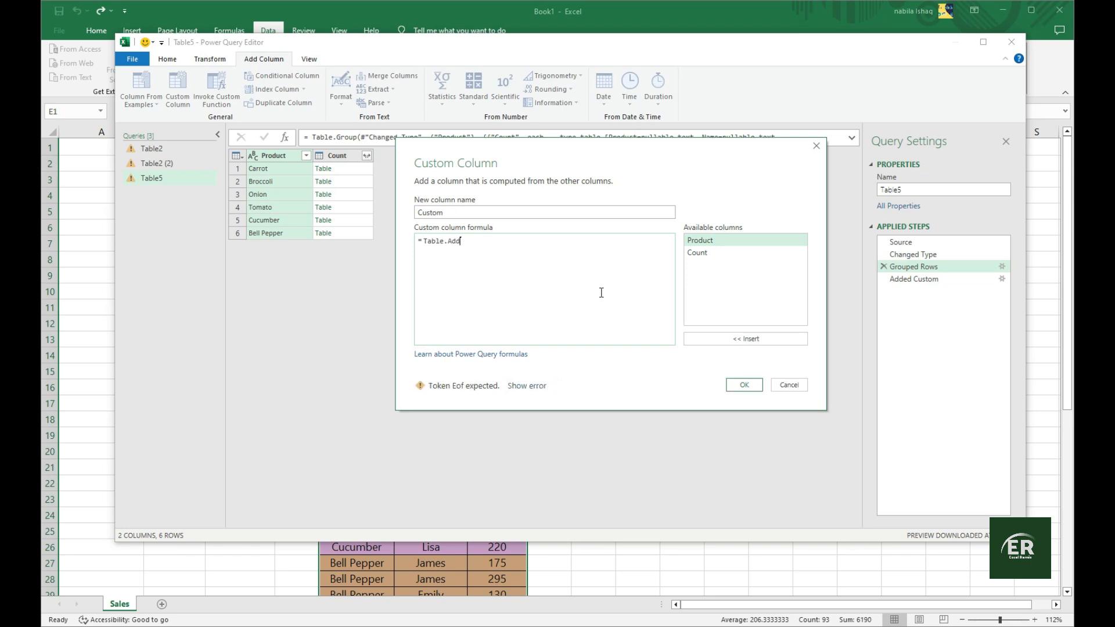
{"action": "type", "text": "ndex"}
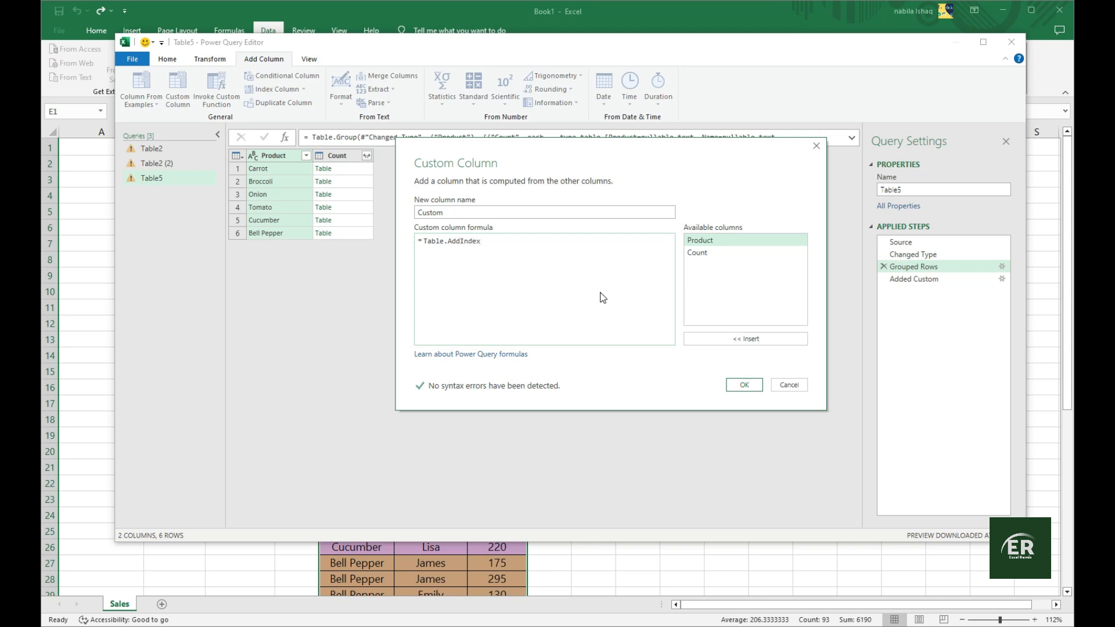
{"action": "type", "text": "Colunmn("}
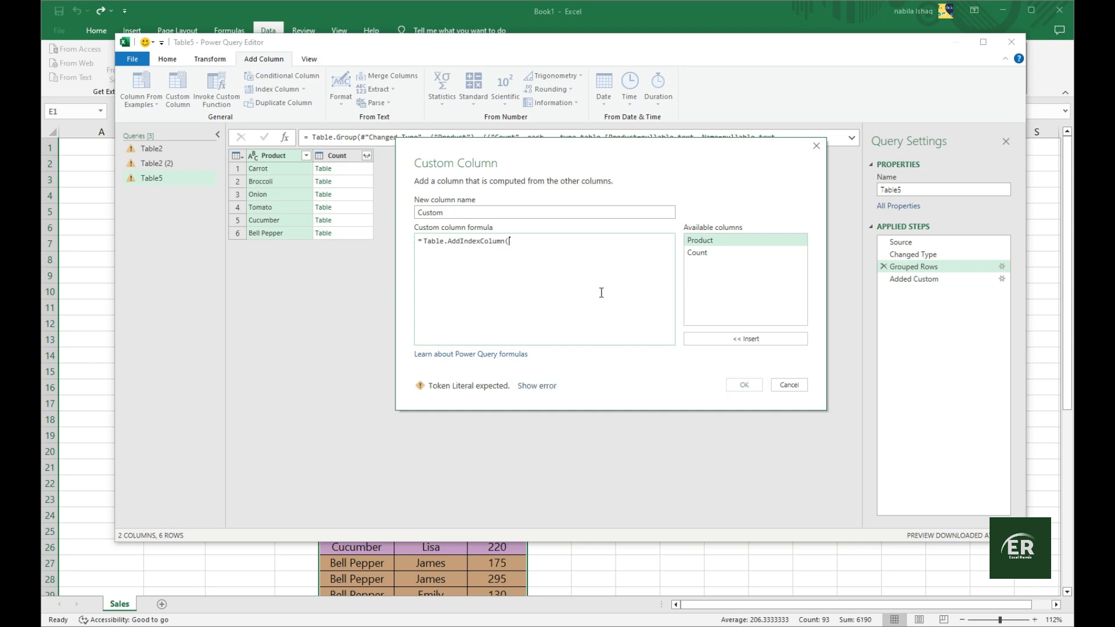
{"action": "type", "text": "["}
{"action": "type", "text": "Count]"}
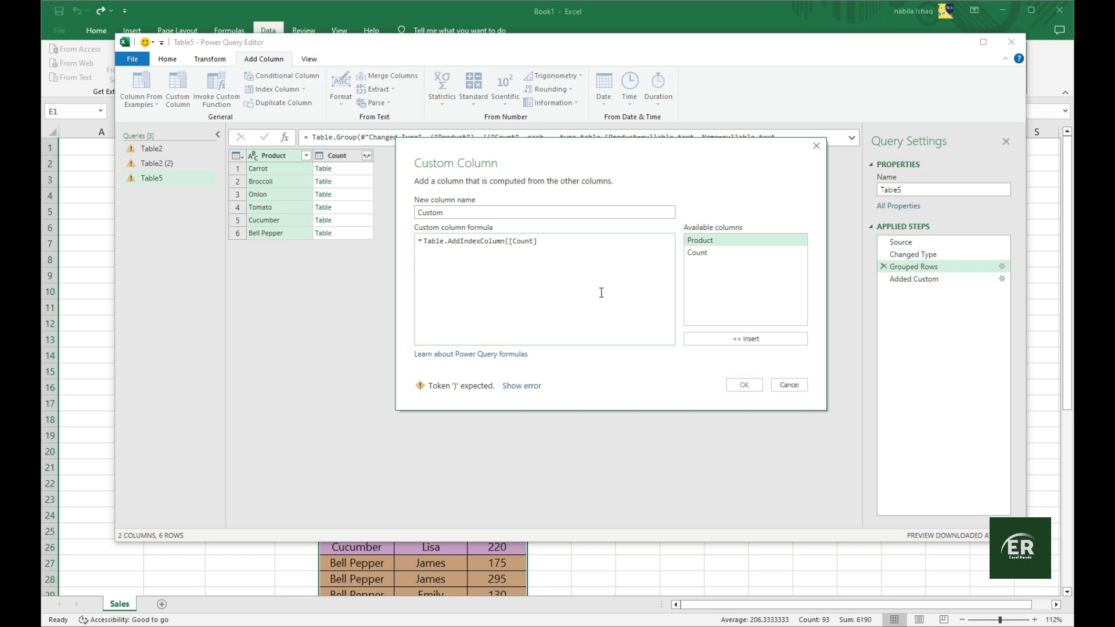
{"action": "type", "text": ","}
{"action": "type", "text": "\"Index\""}
{"action": "type", "text": ",1)"}
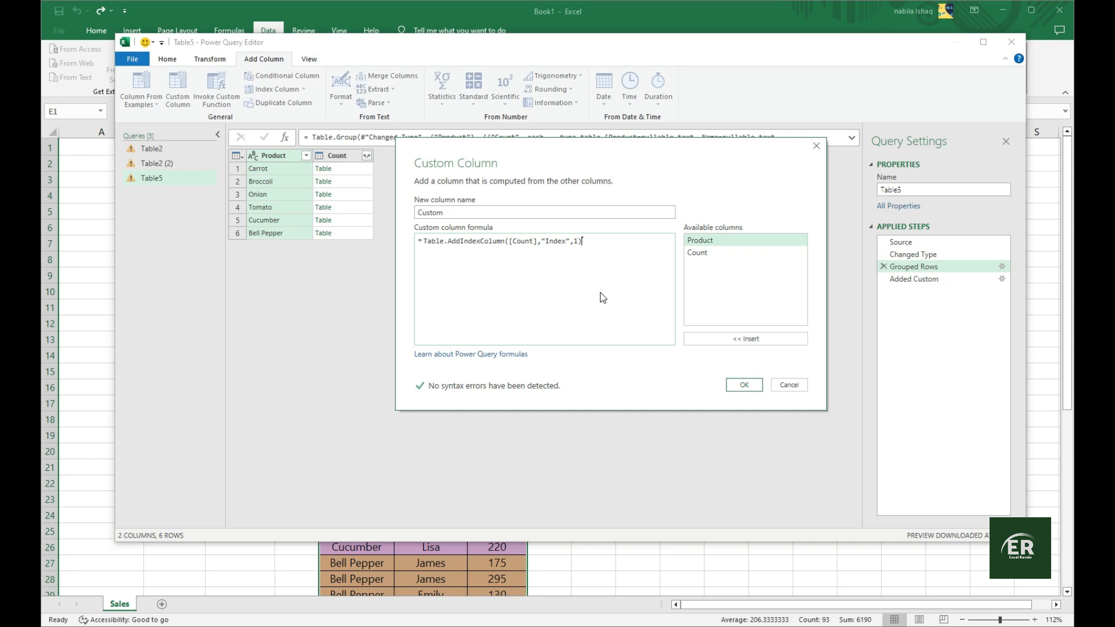
{"action": "left_click", "coordinate": [746, 389]}
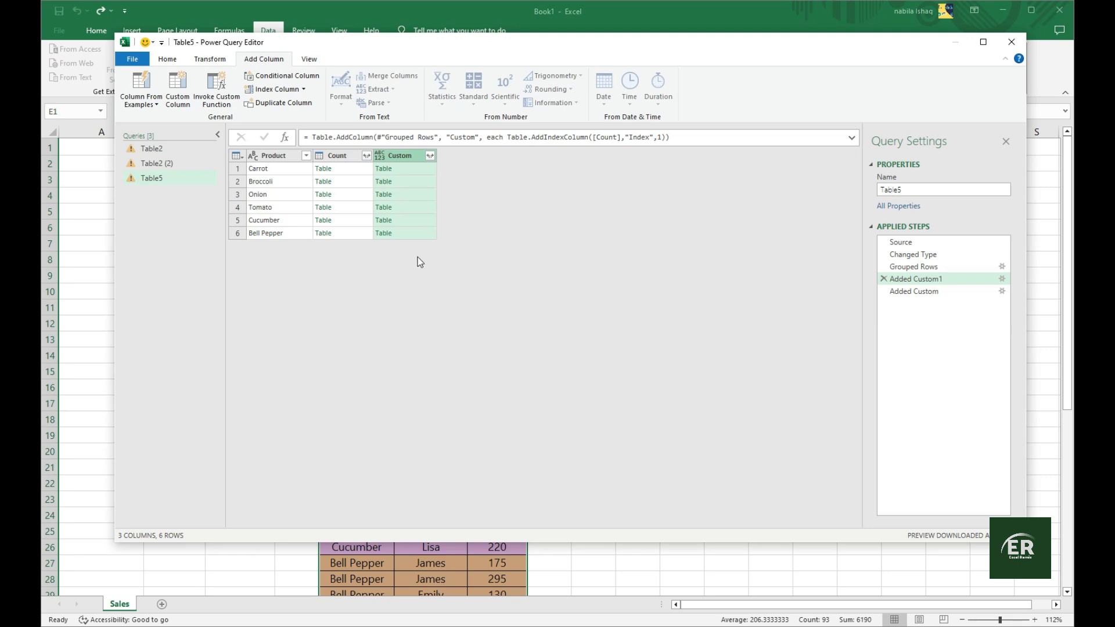
Remove all columns except Custom, accepting the insertion of an intermediate query step
{"action": "right_click", "coordinate": [416, 160]}
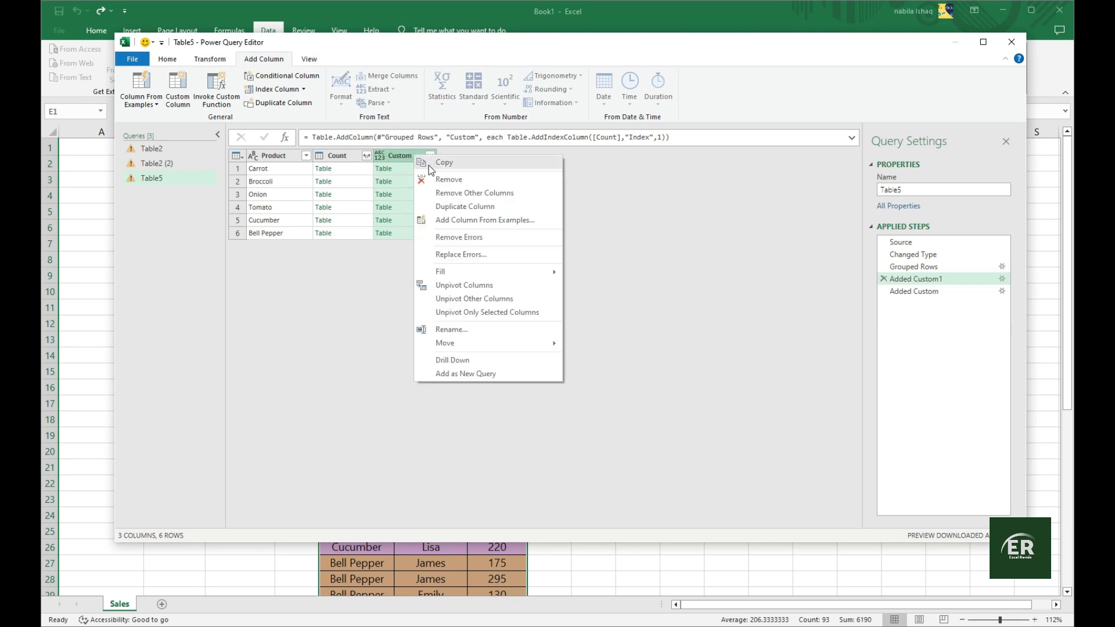
{"action": "left_click", "coordinate": [518, 193]}
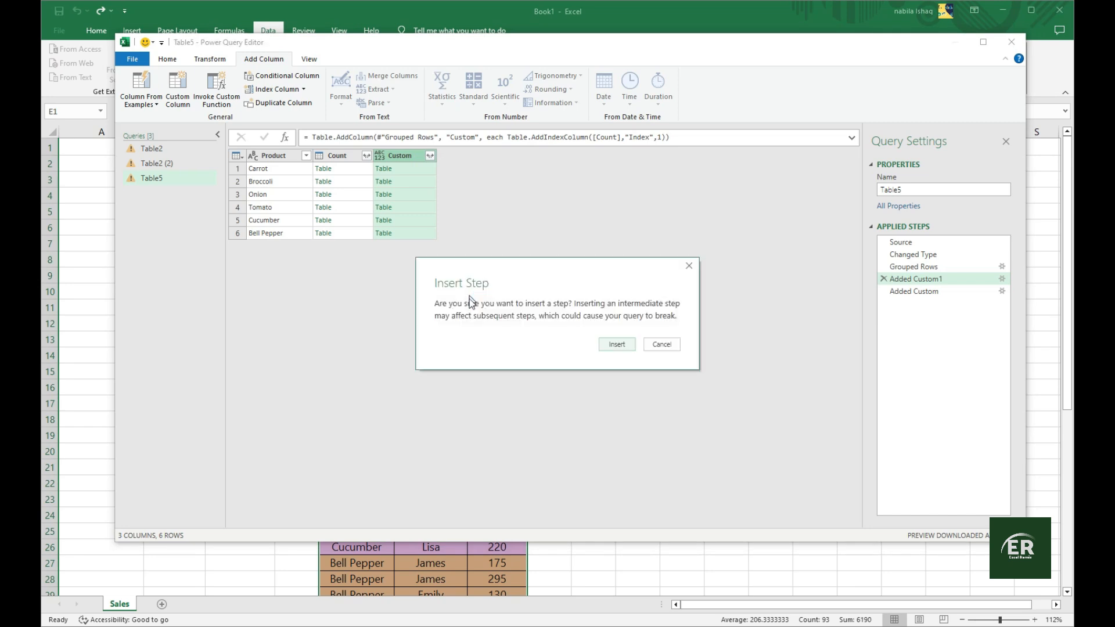
{"action": "left_click", "coordinate": [620, 346]}
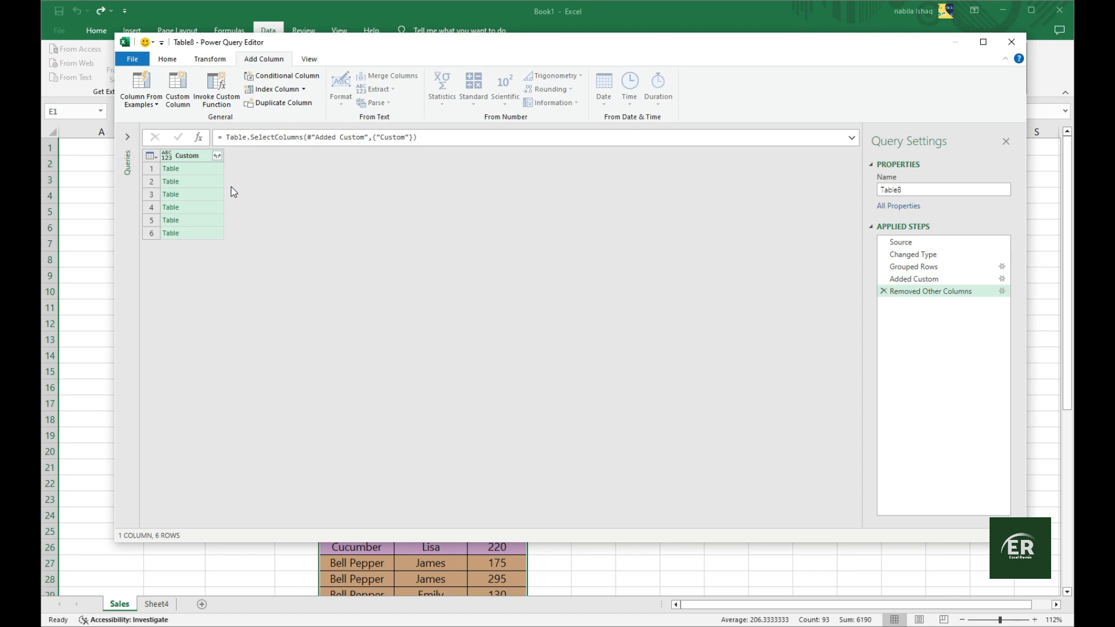
Expand the Custom column into Product, Name, Quantity and Index without using the original column name as prefix
{"action": "left_click", "coordinate": [217, 155]}
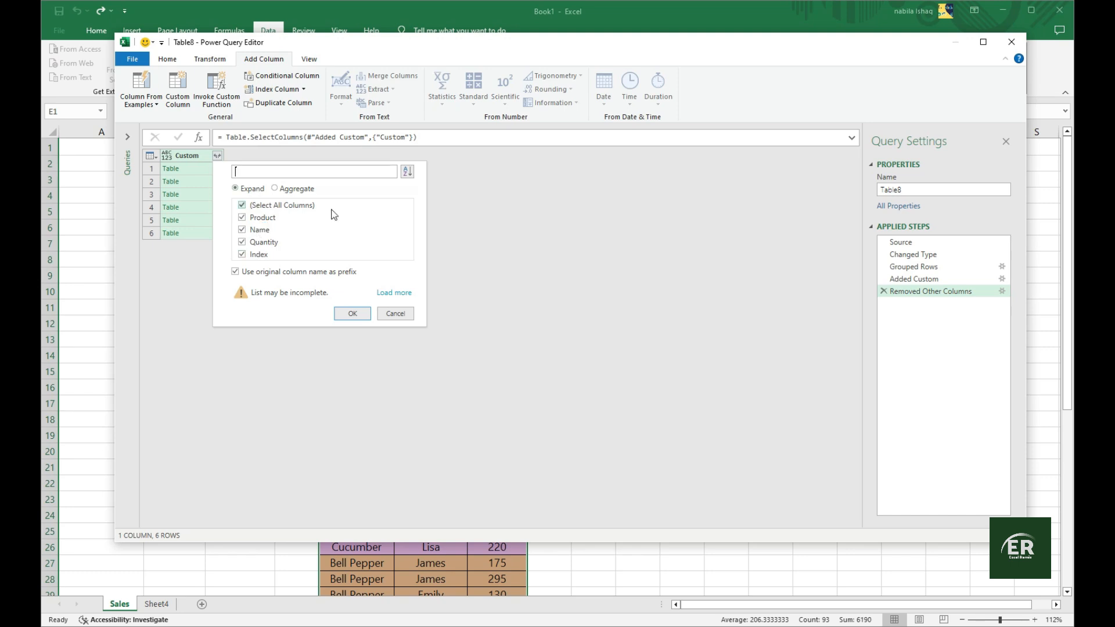
{"action": "left_click", "coordinate": [235, 272]}
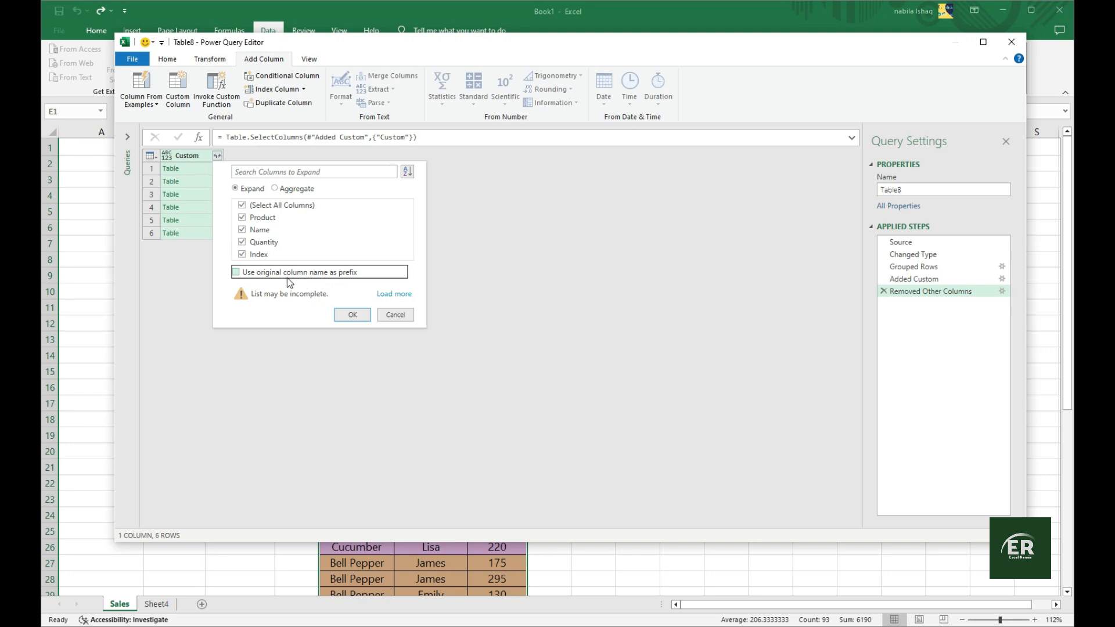
{"action": "left_click", "coordinate": [349, 314]}
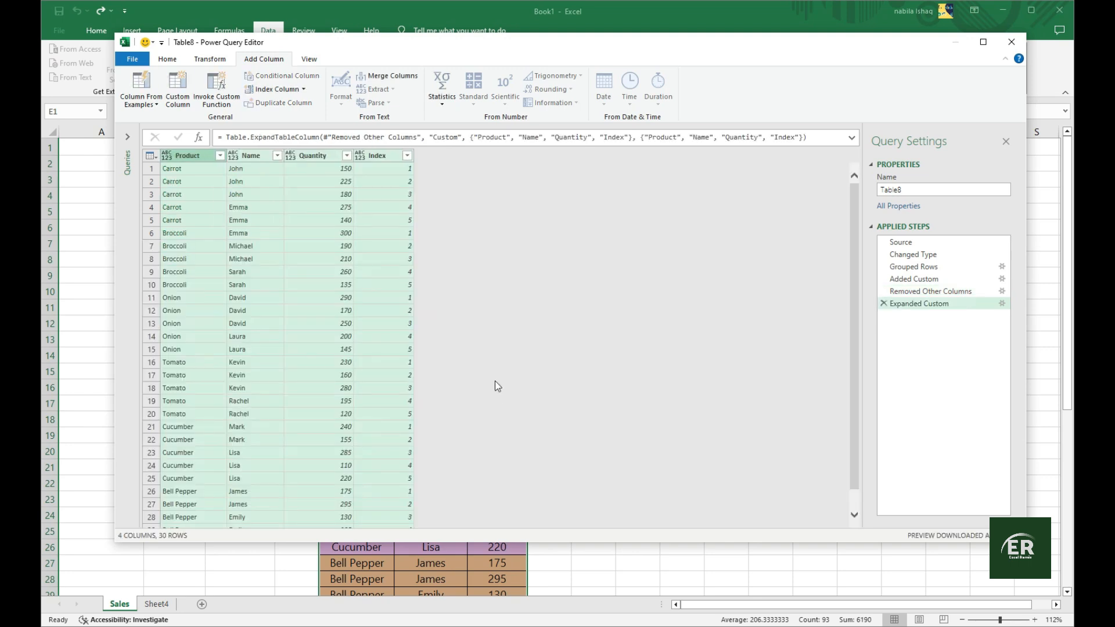
{"action": "left_click", "coordinate": [467, 328]}
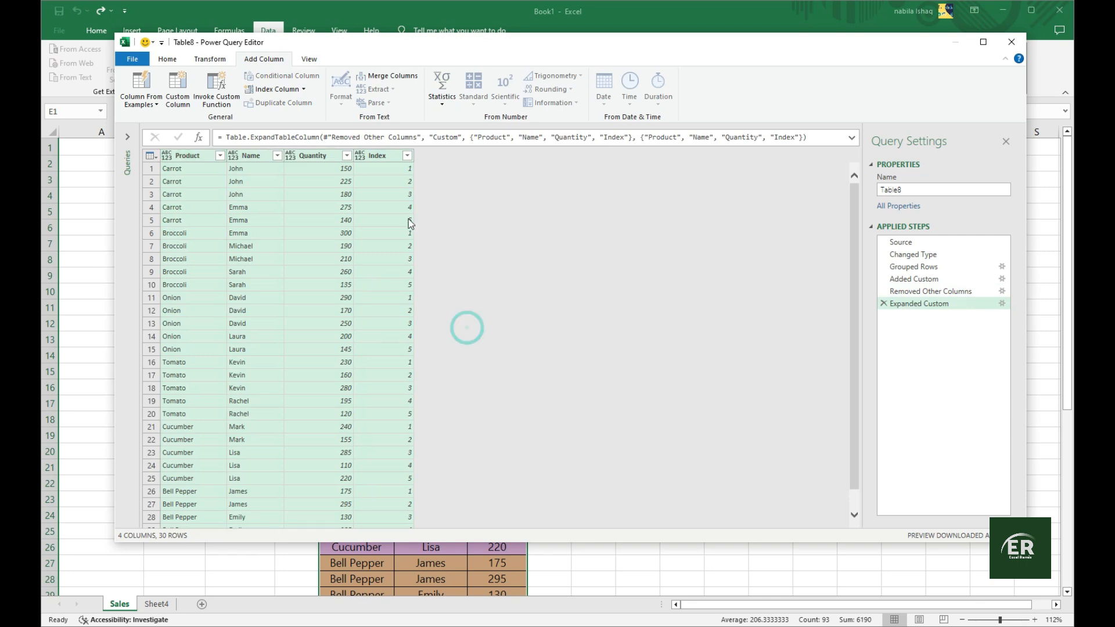
Close the query editor and load the indexed rows into a new worksheet
{"action": "left_click", "coordinate": [381, 155]}
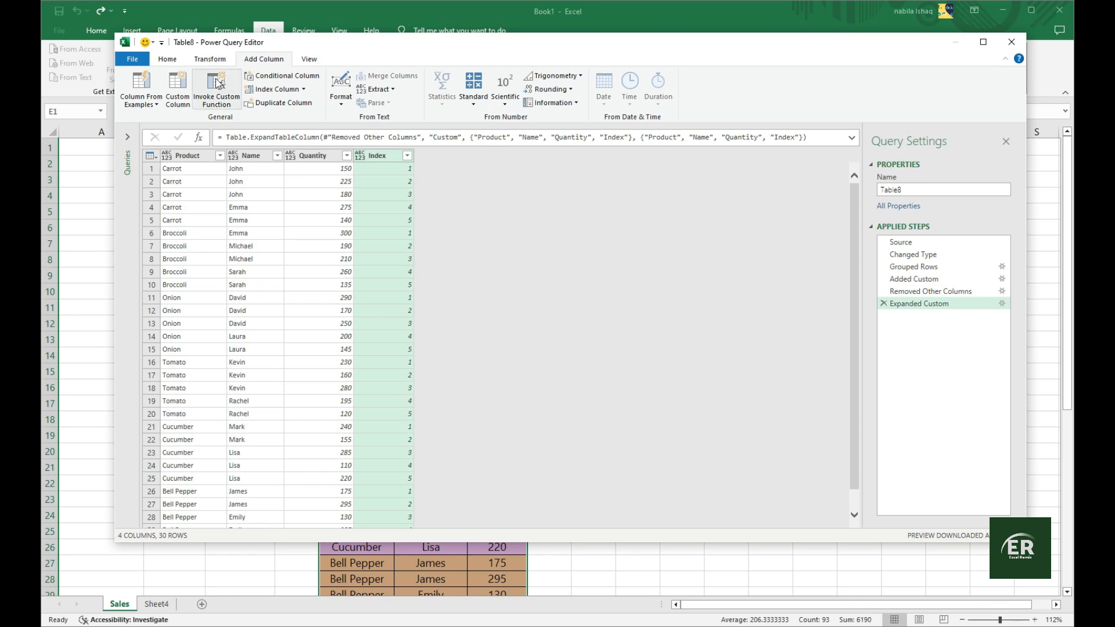
{"action": "left_click", "coordinate": [167, 59]}
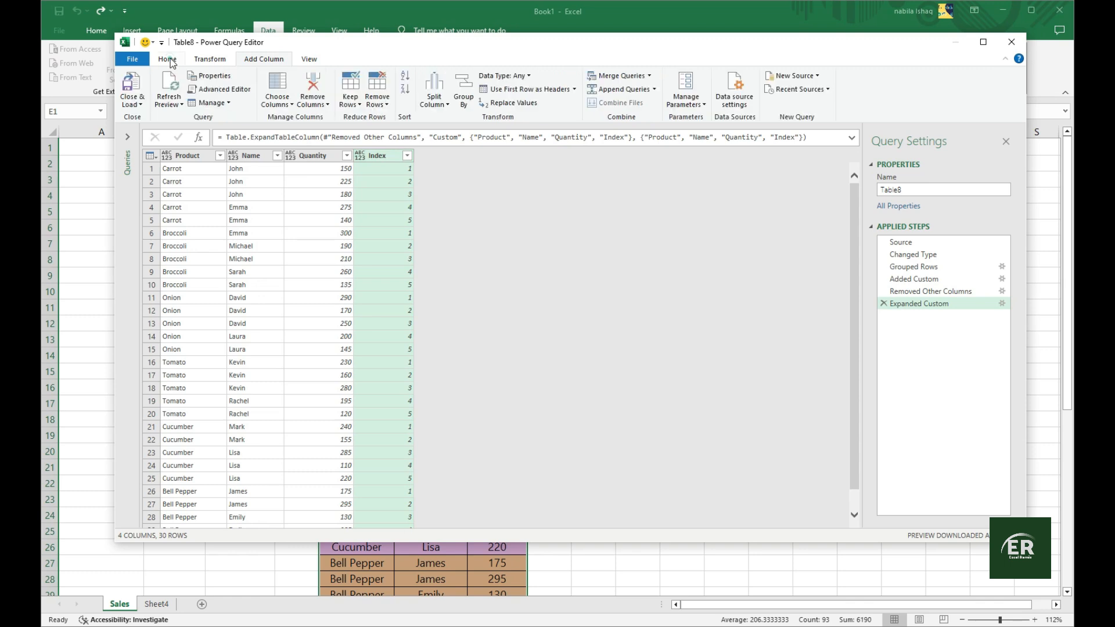
{"action": "left_click", "coordinate": [139, 104]}
{"action": "left_click", "coordinate": [157, 117]}
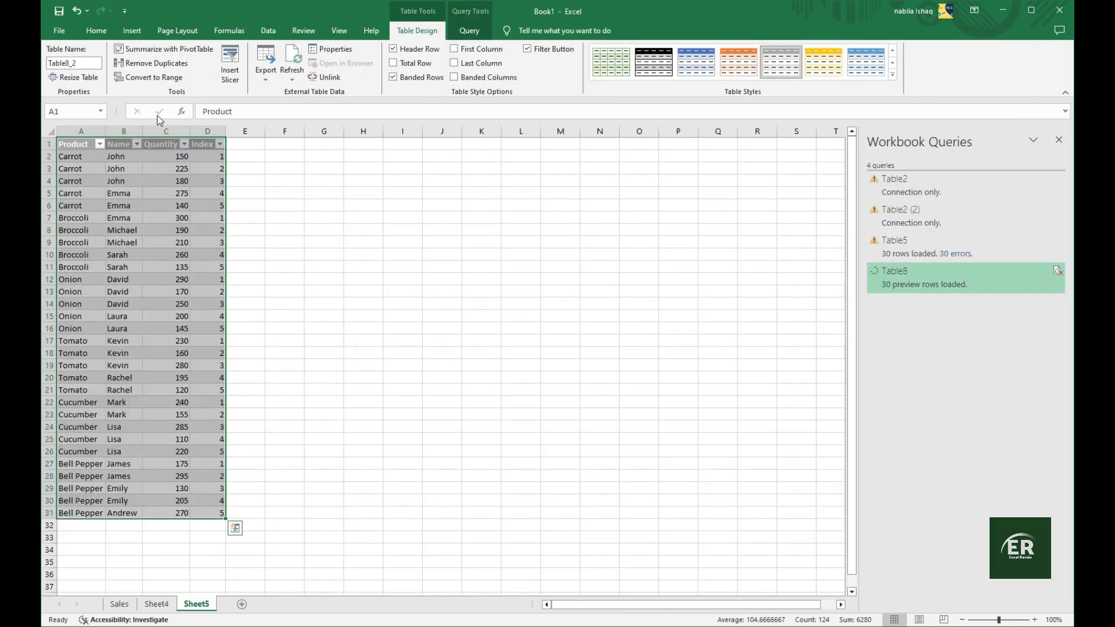
{"action": "left_click", "coordinate": [369, 291]}
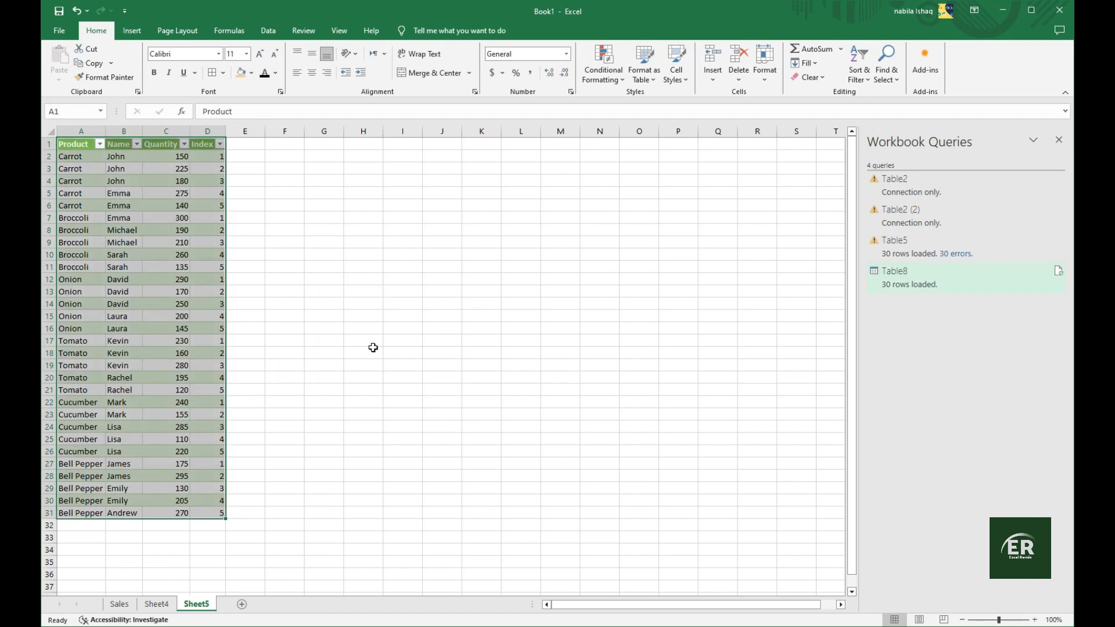
Deselect the loaded table and close the Workbook Queries list so that only the worksheet is shown
{"action": "left_click", "coordinate": [373, 347]}
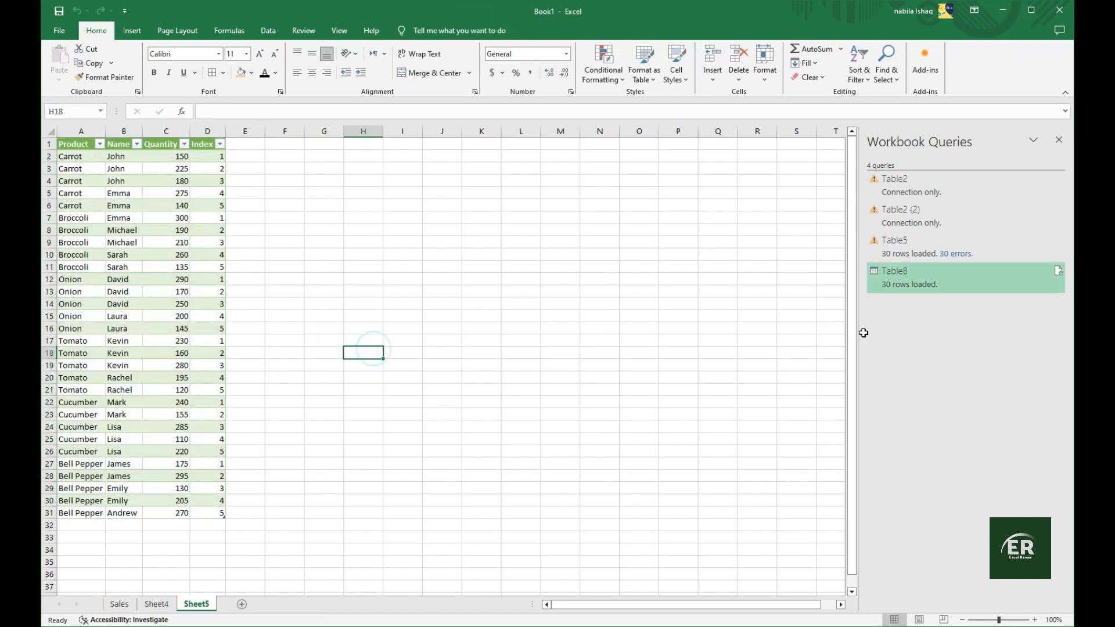
{"action": "left_click", "coordinate": [1059, 141]}
{"action": "left_click", "coordinate": [600, 328]}
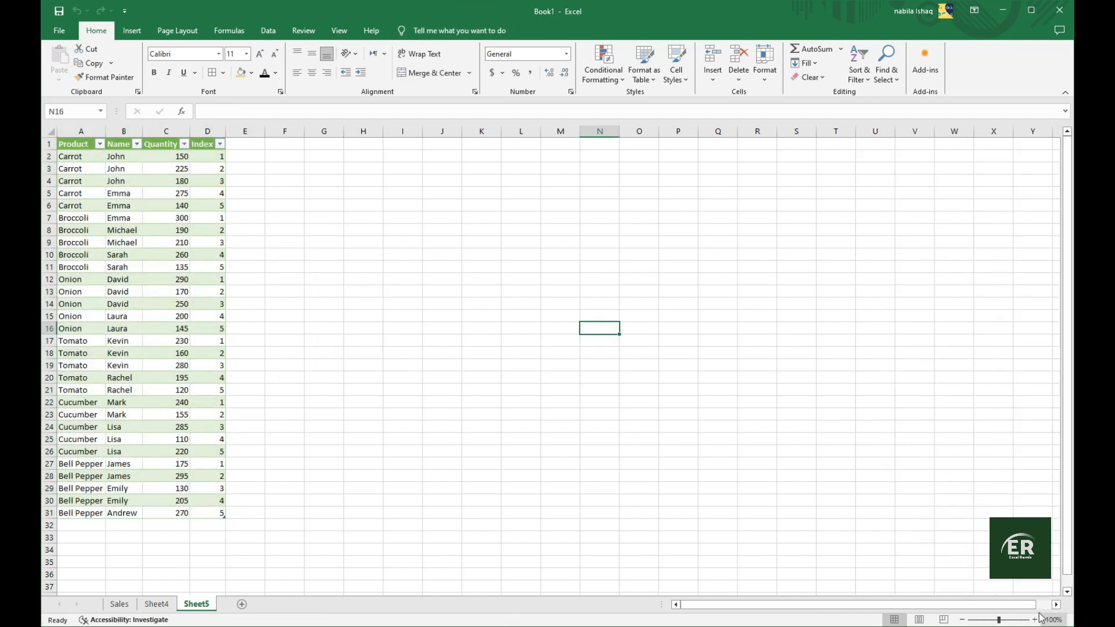
Examine the Index column of the loaded table, checking the row numbering within Carrot and the other product groups
{"action": "left_click_drag", "start_coordinate": [999, 619], "coordinate": [1005, 620]}
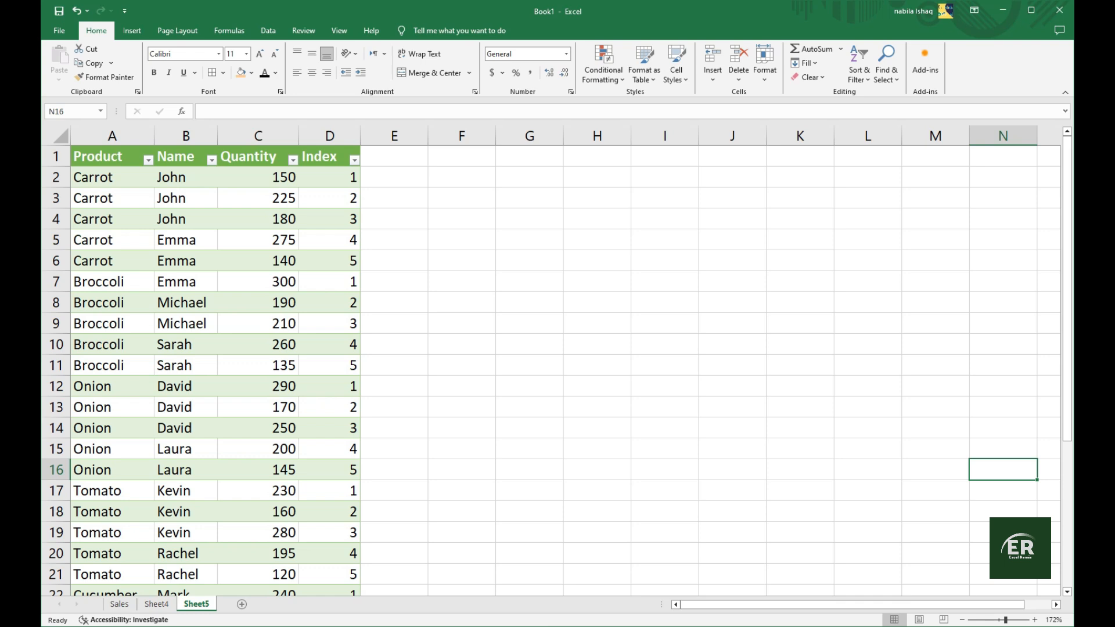
{"action": "scroll", "coordinate": [491, 540], "scroll_direction": "down", "scroll_amount": 6}
{"action": "scroll", "coordinate": [493, 542], "scroll_direction": "up", "scroll_amount": 6}
{"action": "left_click", "coordinate": [339, 198]}
{"action": "left_click", "coordinate": [341, 220]}
{"action": "left_click", "coordinate": [340, 241]}
{"action": "left_click", "coordinate": [341, 262]}
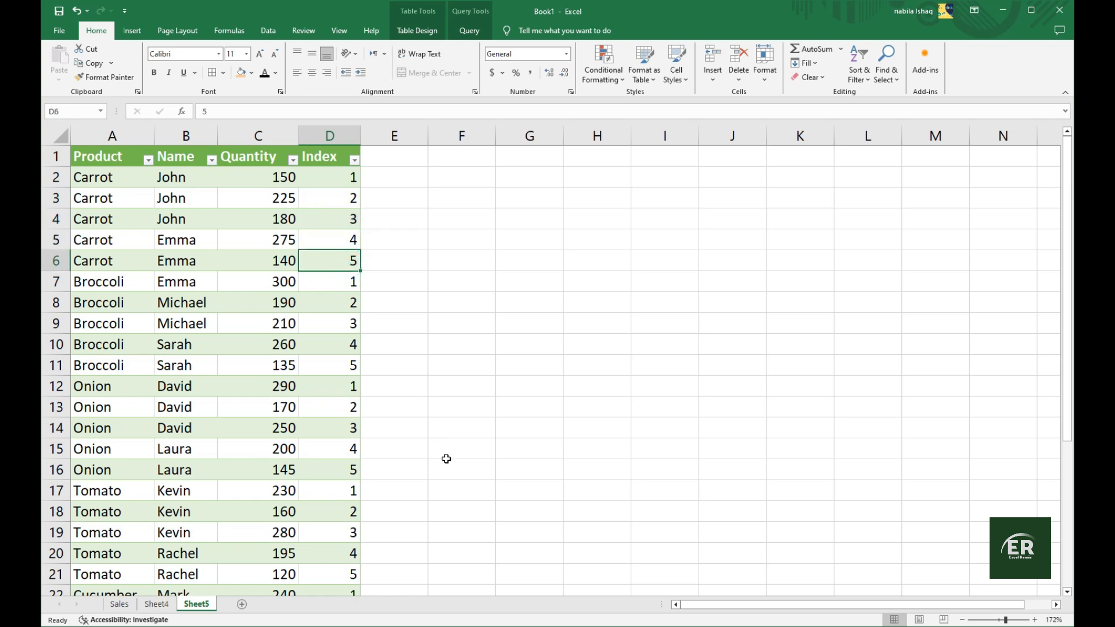
{"action": "scroll", "coordinate": [367, 349], "scroll_direction": "down", "scroll_amount": 2}
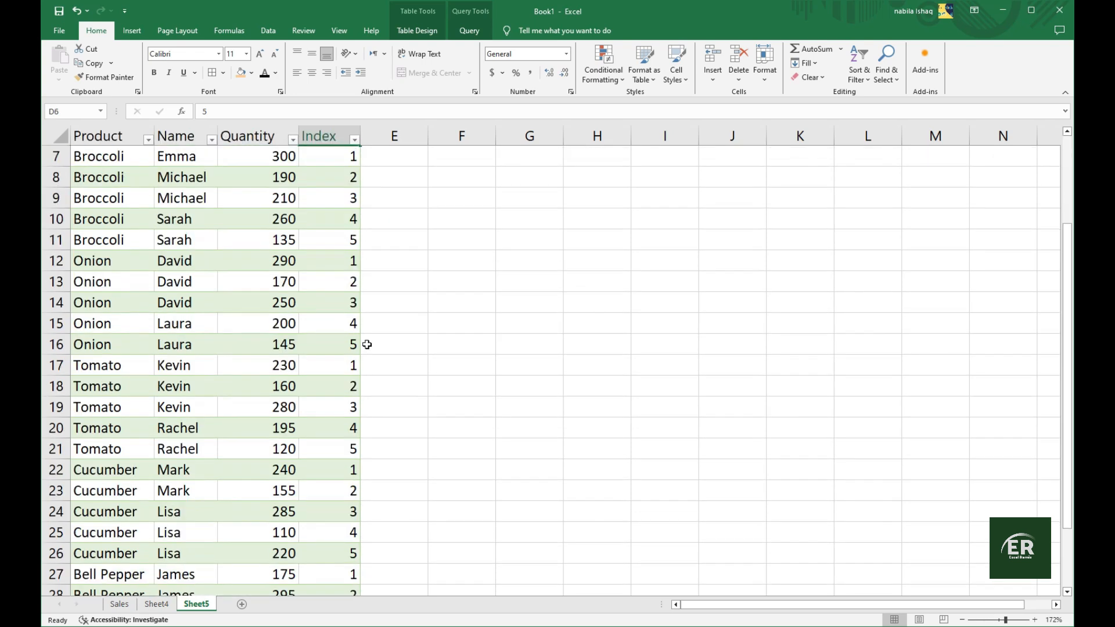
{"action": "scroll", "coordinate": [367, 348], "scroll_direction": "up", "scroll_amount": 2}
{"action": "left_click", "coordinate": [443, 426]}
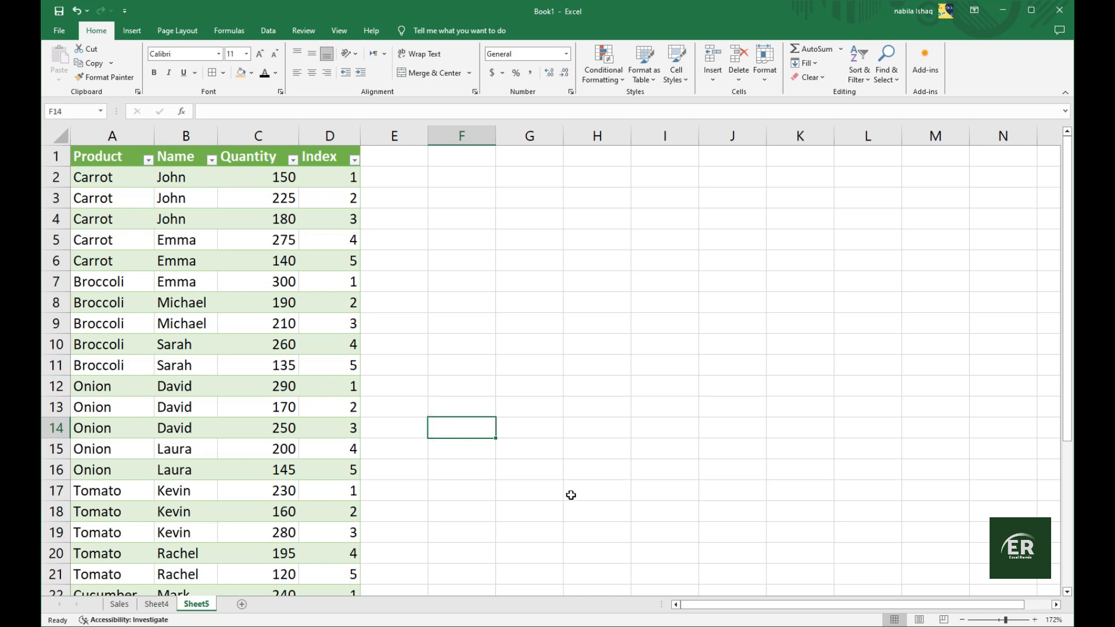